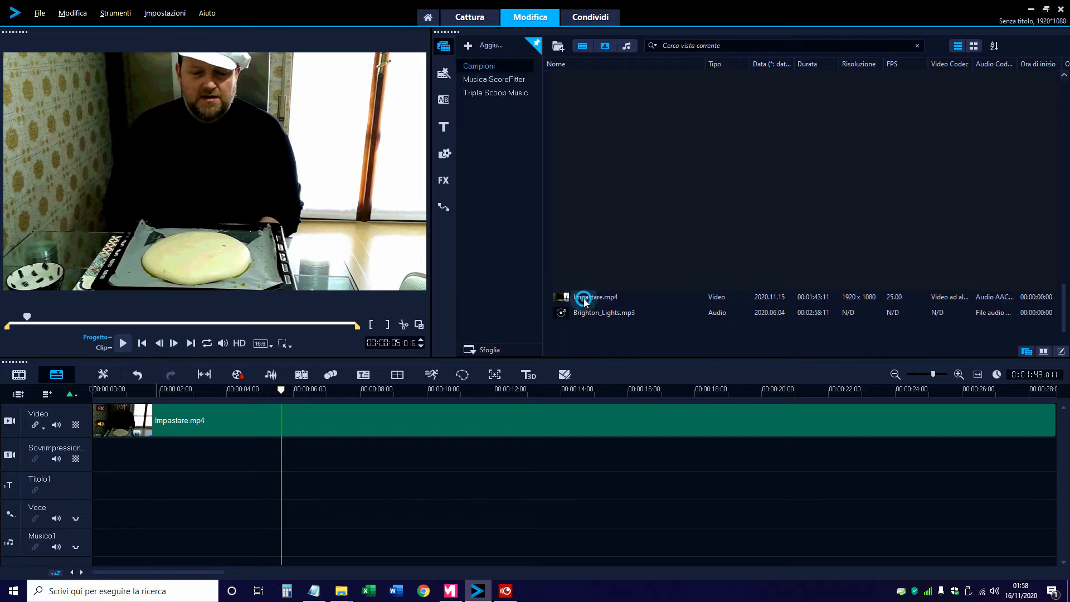
Place Brighton_Lights.mp3 at the start of the Musica1 track and play the project from the beginning.
{"action": "left_click_drag", "start_coordinate": [590, 316], "coordinate": [106, 542]}
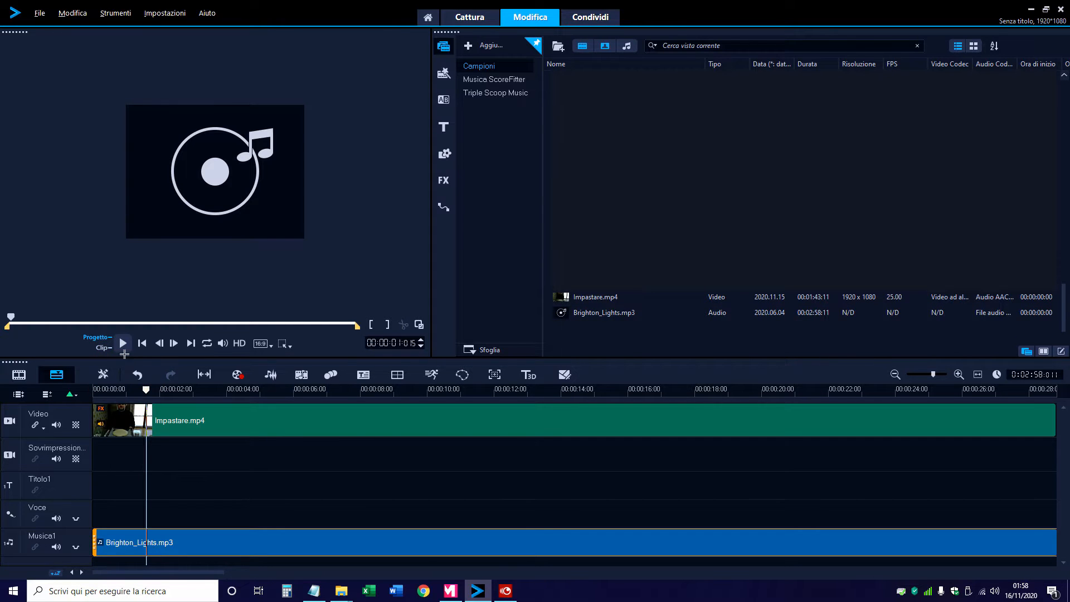
{"action": "left_click", "coordinate": [142, 344]}
{"action": "left_click", "coordinate": [120, 344]}
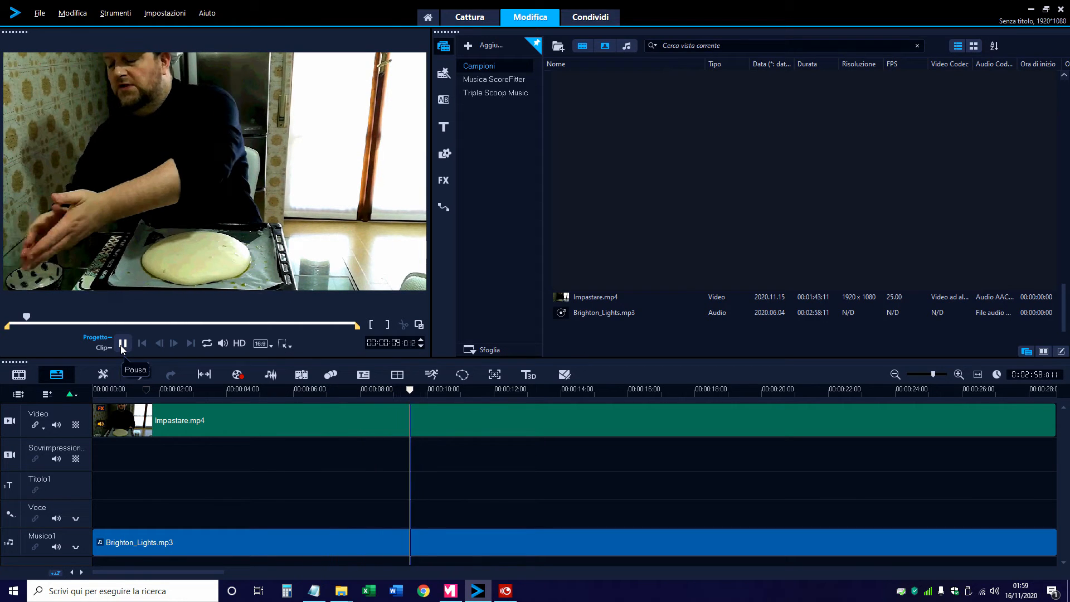
{"action": "left_click", "coordinate": [122, 346]}
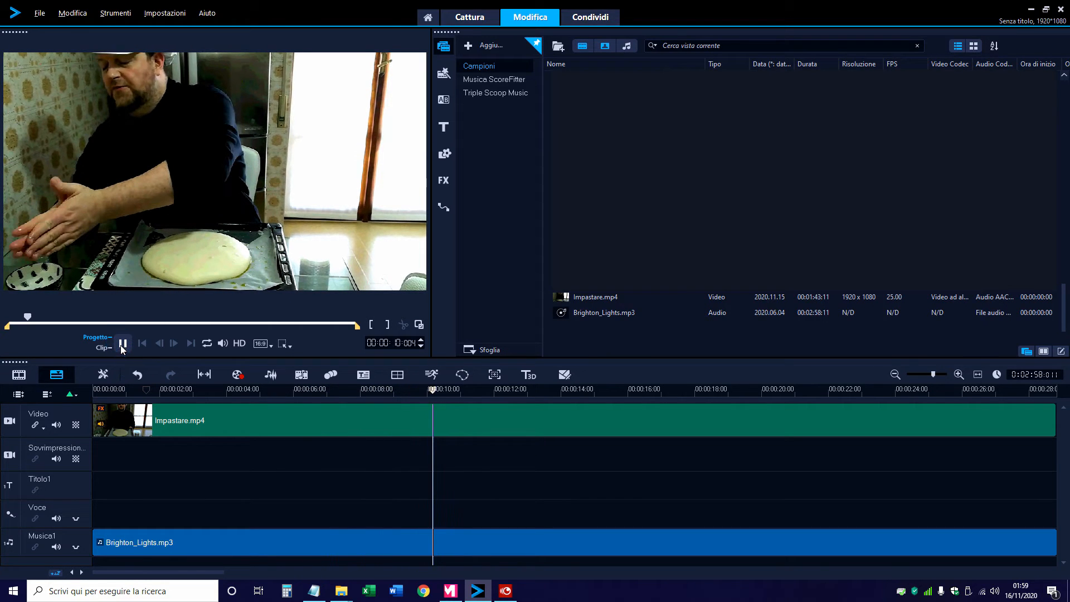
Set the volume of the Brighton_Lights.mp3 music clip to 50.
{"action": "double_click", "coordinate": [269, 414]}
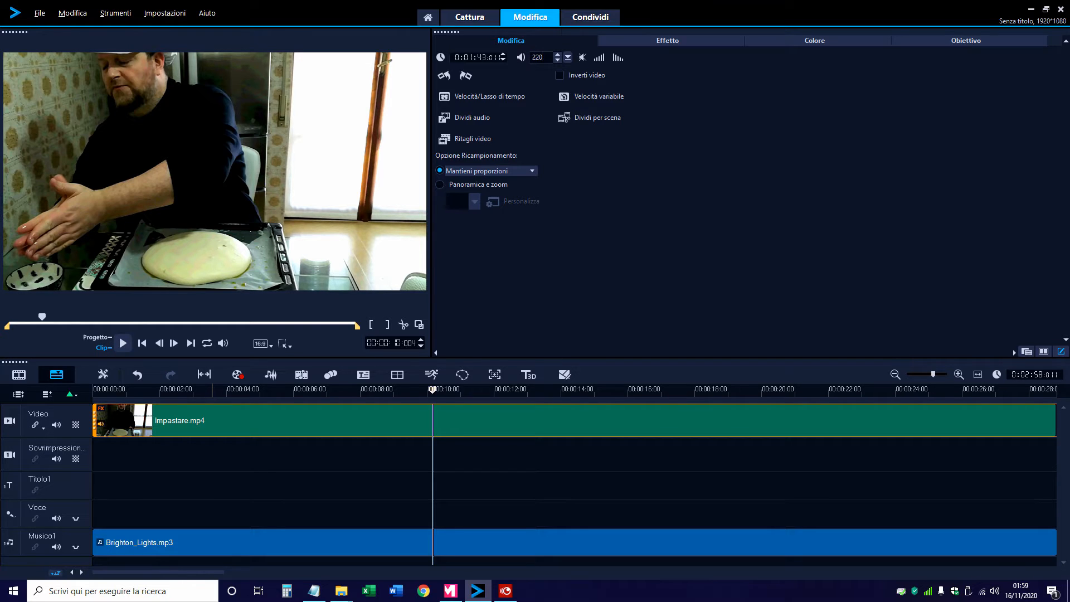
{"action": "left_click", "coordinate": [208, 546]}
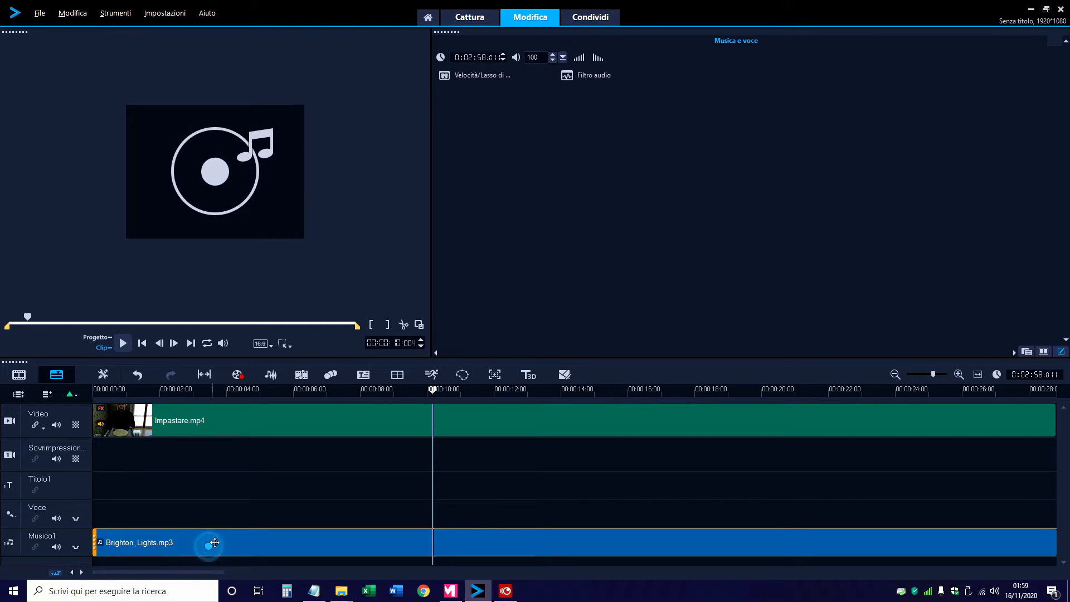
{"action": "left_click", "coordinate": [487, 58]}
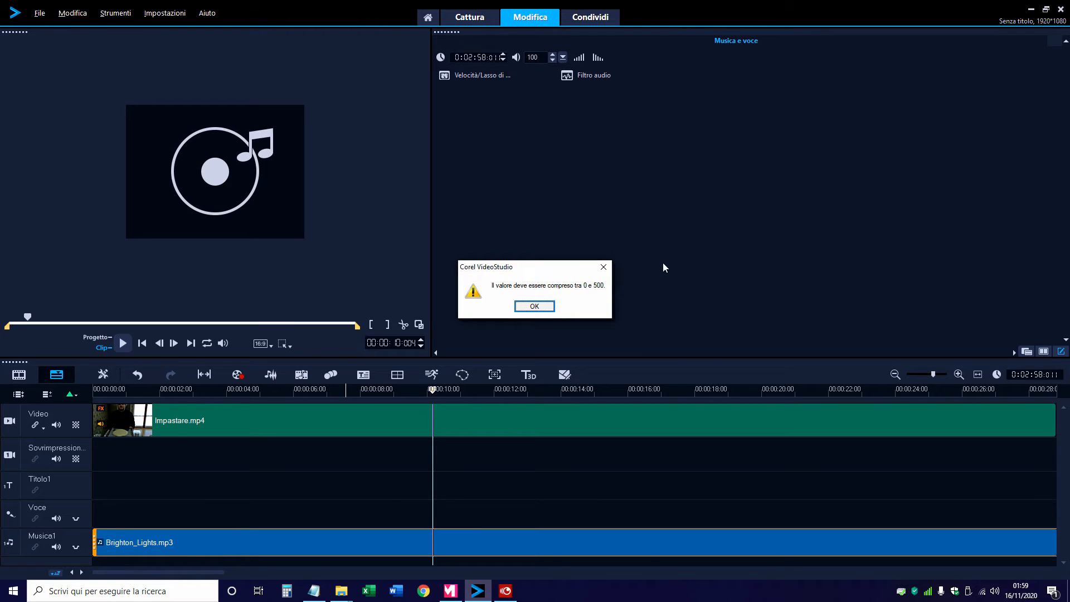
{"action": "left_click", "coordinate": [534, 306]}
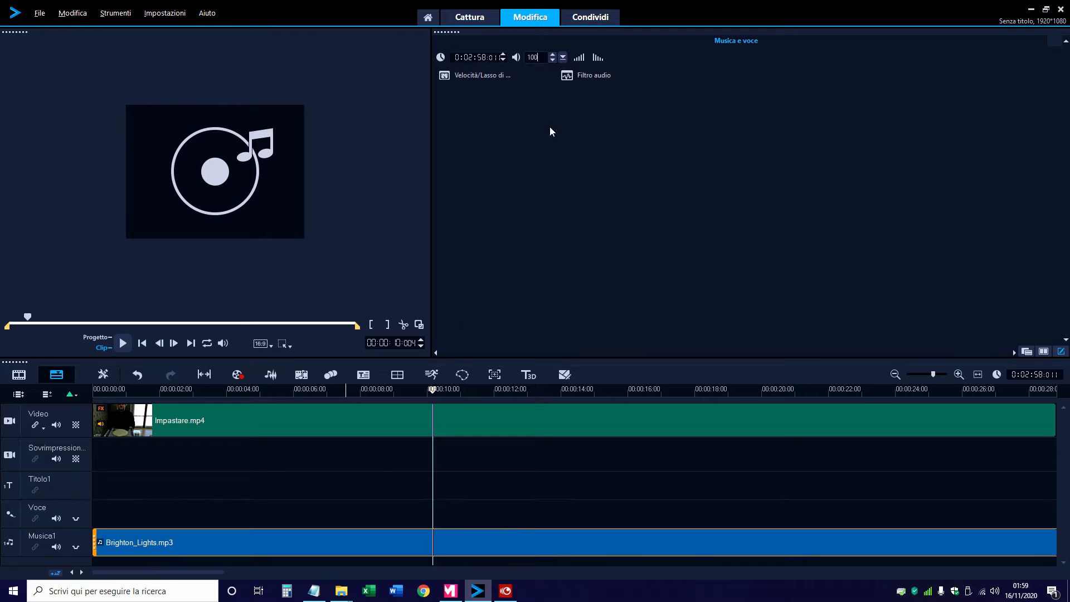
{"action": "left_click", "coordinate": [563, 57]}
{"action": "left_click_drag", "start_coordinate": [573, 71], "coordinate": [576, 78]}
Play the first seconds of the project from the beginning to check the balance between voice and music.
{"action": "left_click", "coordinate": [176, 395]}
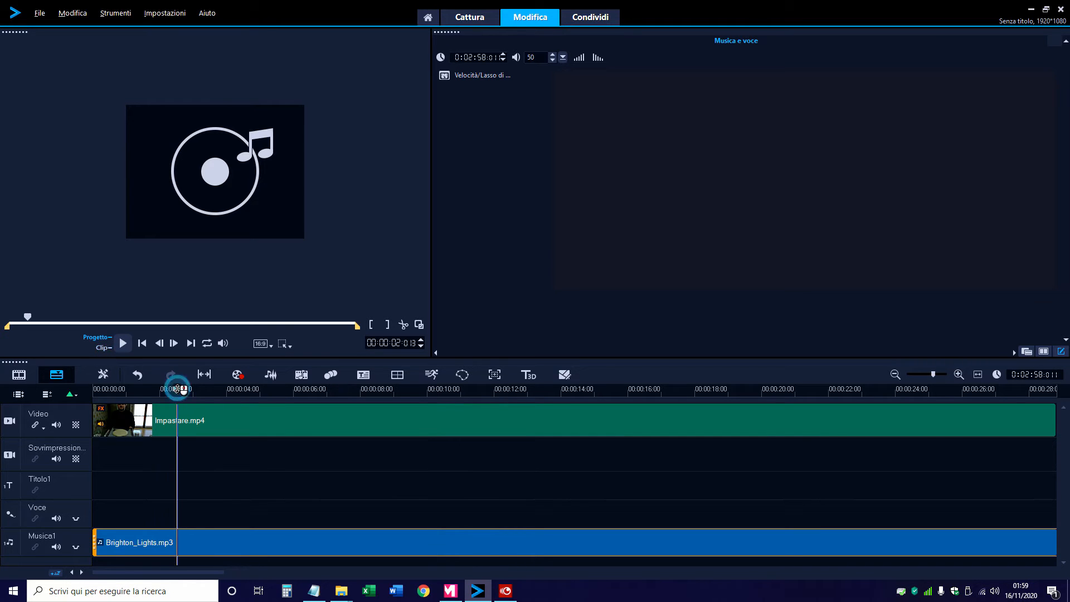
{"action": "left_click", "coordinate": [140, 343]}
{"action": "left_click", "coordinate": [125, 349]}
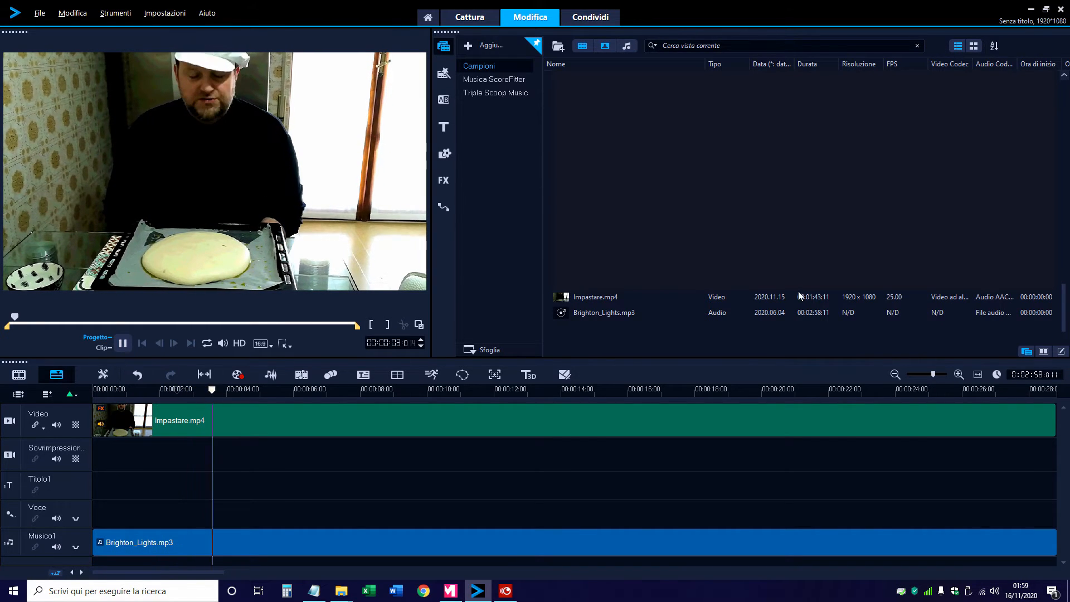
{"action": "left_click", "coordinate": [127, 346]}
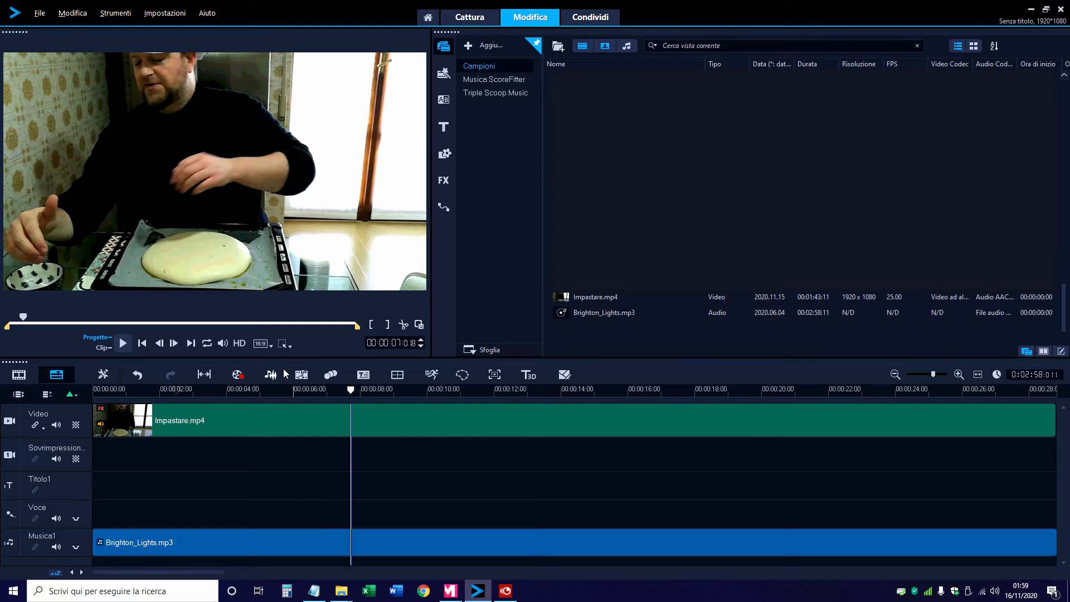
Lower the music track's level to about -11.5 in the audio mixer while the project plays from the start.
{"action": "double_click", "coordinate": [171, 538]}
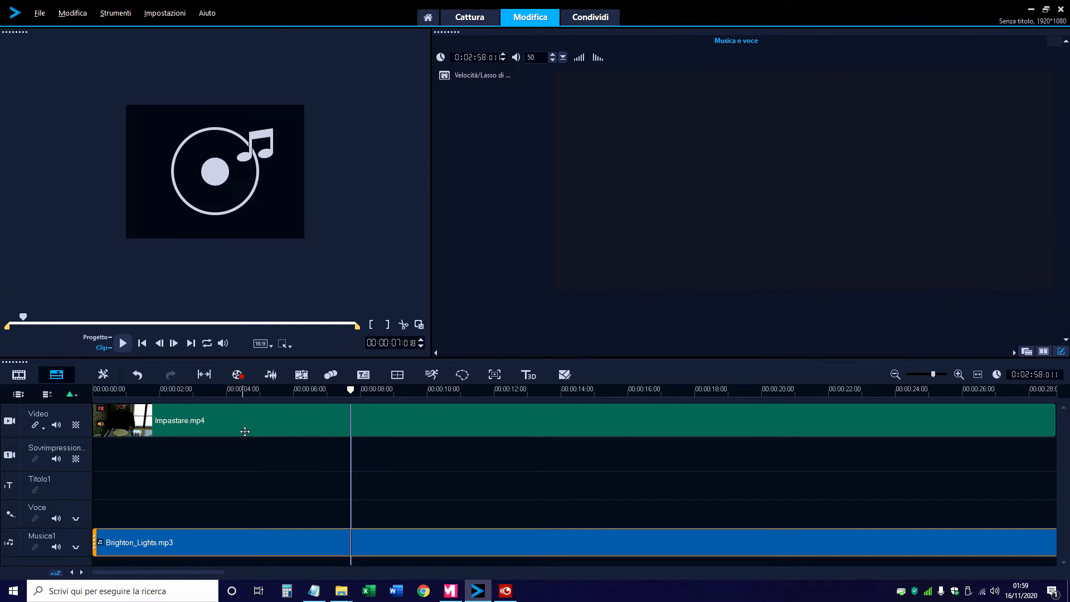
{"action": "left_click", "coordinate": [272, 380]}
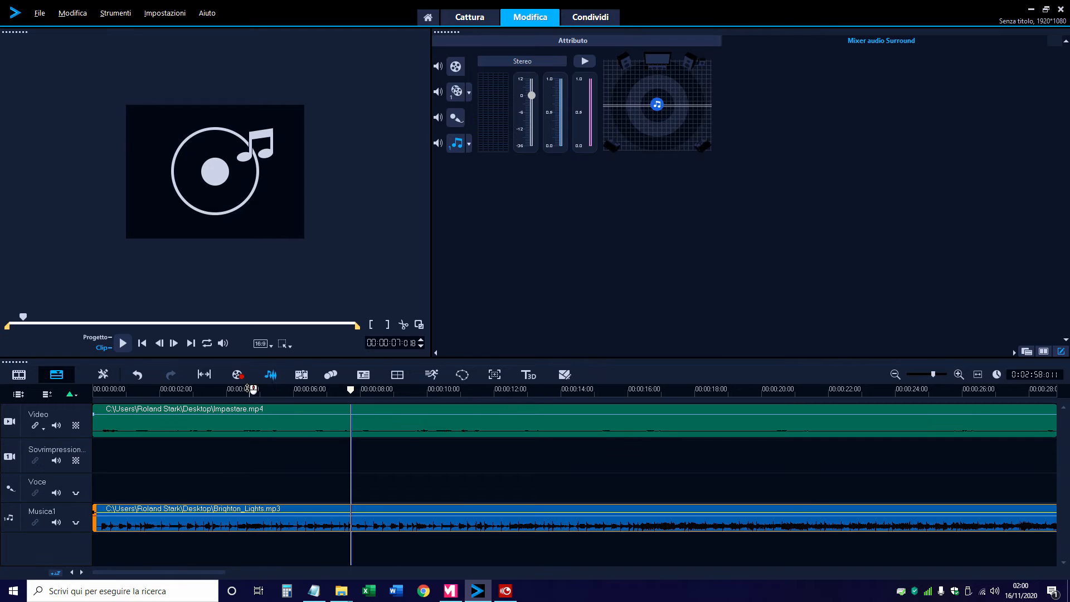
{"action": "left_click", "coordinate": [125, 395]}
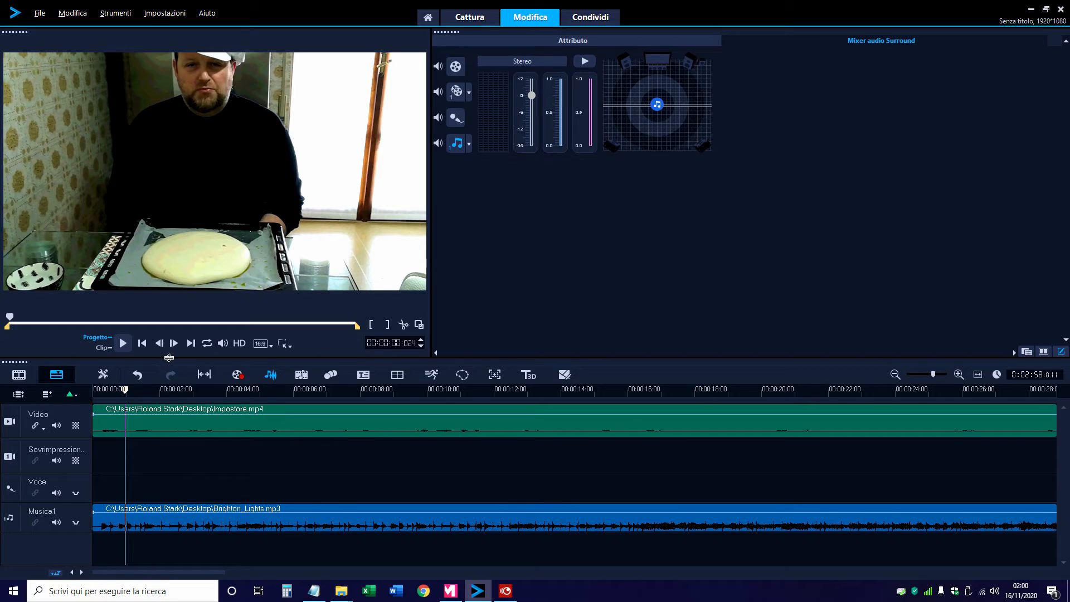
{"action": "left_click", "coordinate": [142, 344]}
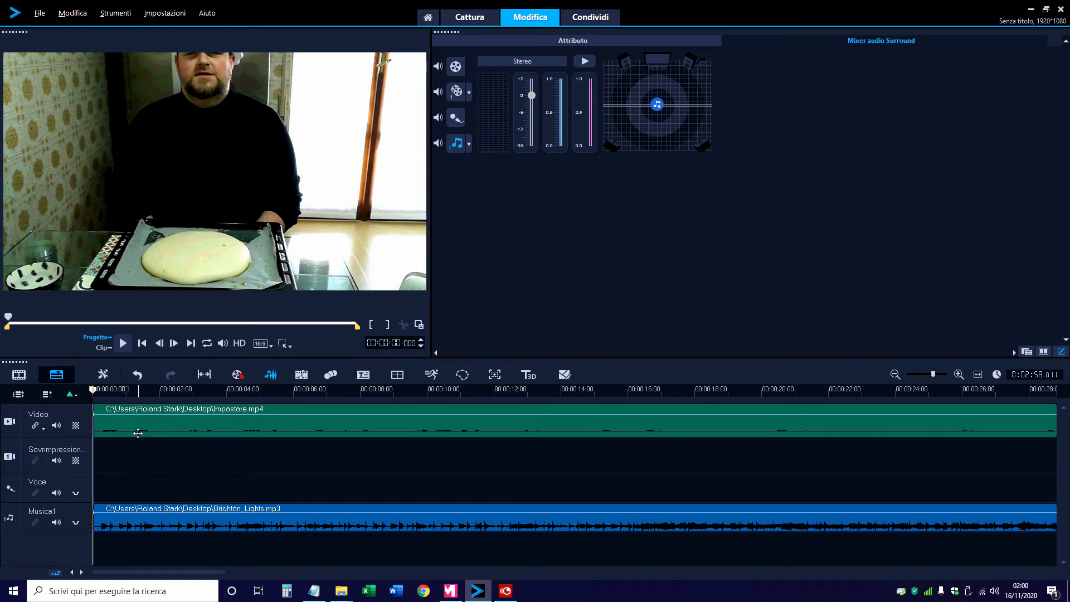
{"action": "left_click", "coordinate": [121, 518]}
{"action": "left_click", "coordinate": [108, 390]}
{"action": "left_click", "coordinate": [143, 343]}
{"action": "left_click", "coordinate": [123, 344]}
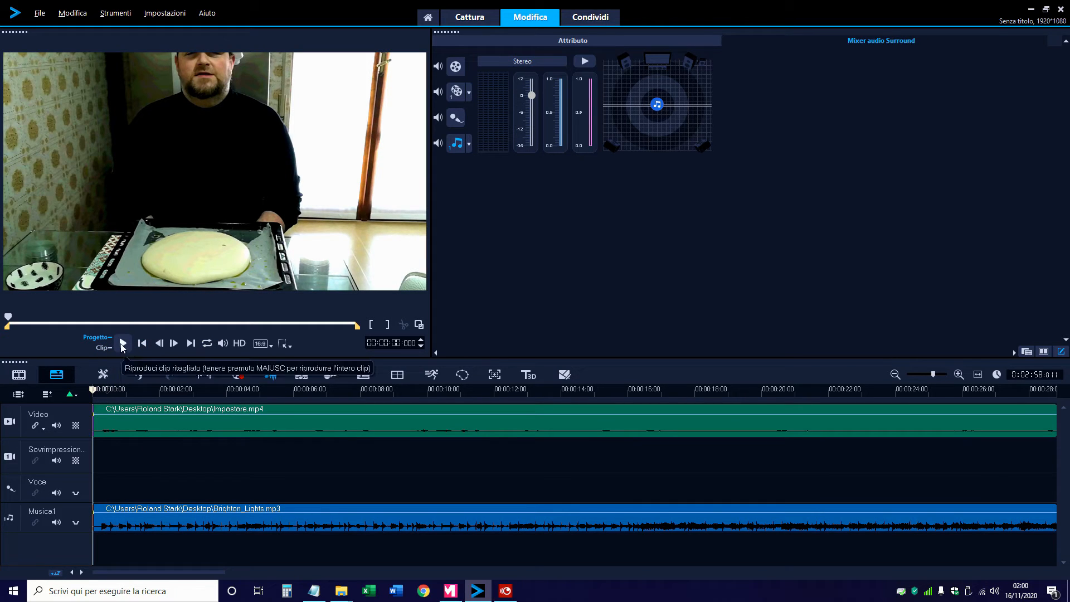
{"action": "left_click_drag", "start_coordinate": [531, 95], "coordinate": [506, 132]}
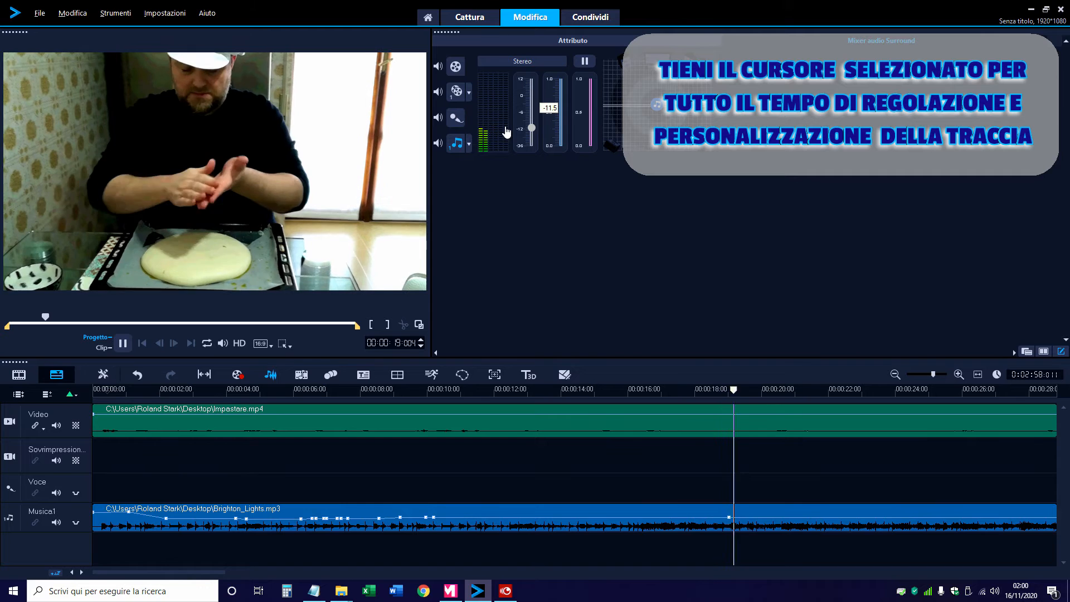
{"action": "left_click_drag", "start_coordinate": [506, 131], "coordinate": [533, 126]}
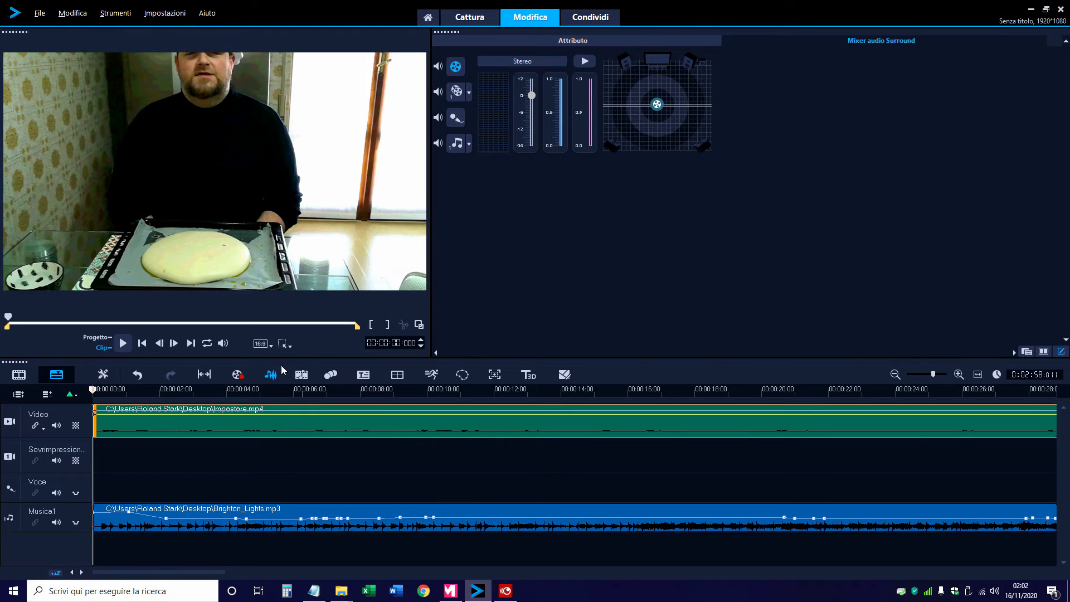
Leave the audio mixer view and set the volume of the Impastare.mp4 video clip to 320.
{"action": "left_click", "coordinate": [270, 375]}
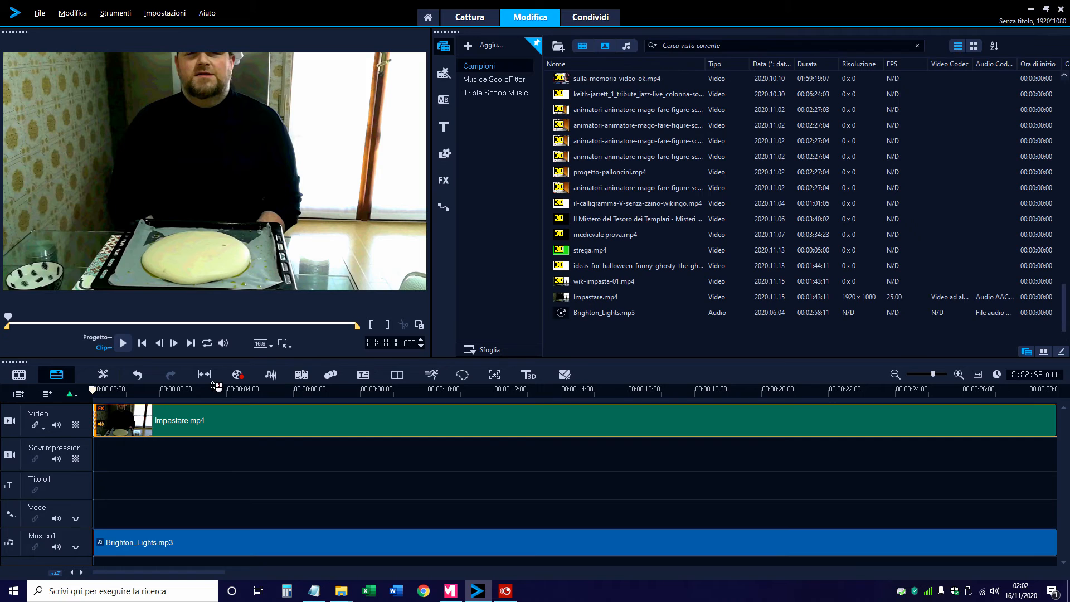
{"action": "double_click", "coordinate": [215, 417]}
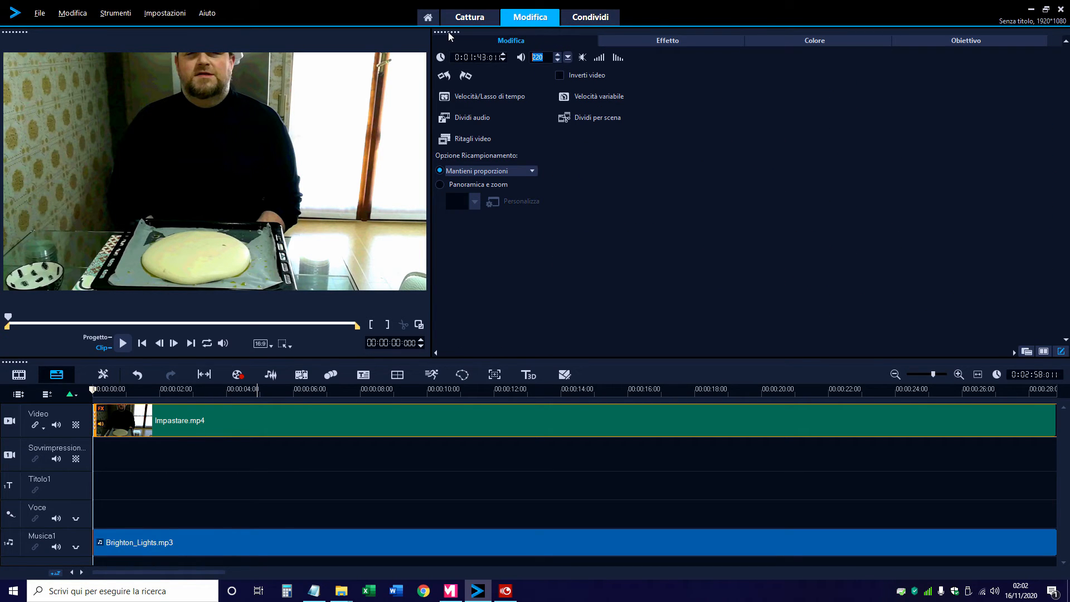
{"action": "type", "text": "400"}
Play the project from the beginning and review the volume settings of the video and music clips.
{"action": "left_click", "coordinate": [173, 390]}
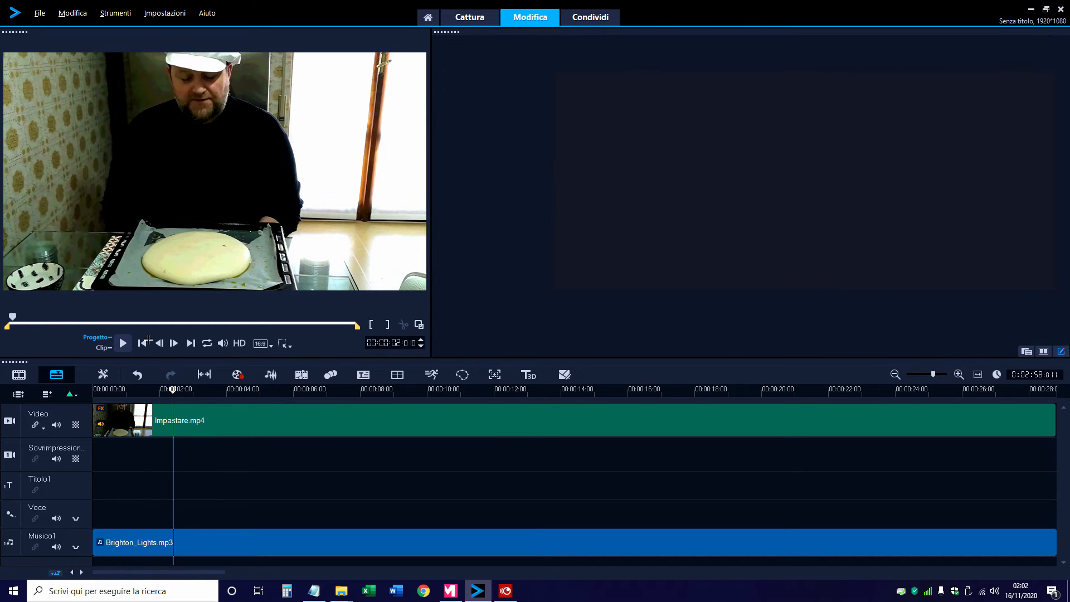
{"action": "left_click", "coordinate": [144, 343]}
{"action": "left_click", "coordinate": [123, 343]}
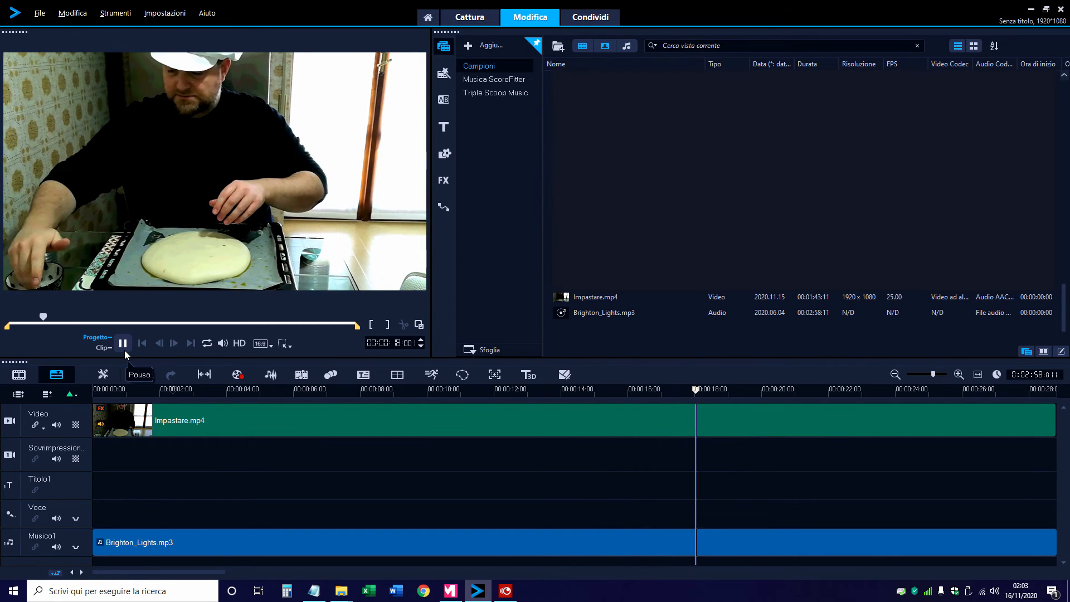
{"action": "double_click", "coordinate": [186, 422]}
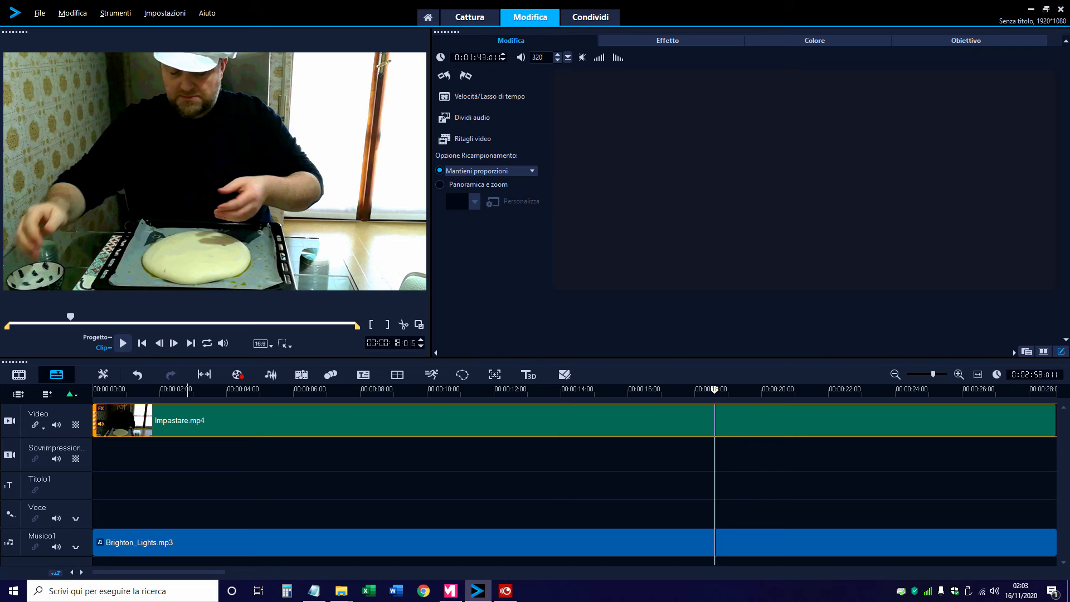
{"action": "left_click", "coordinate": [397, 543]}
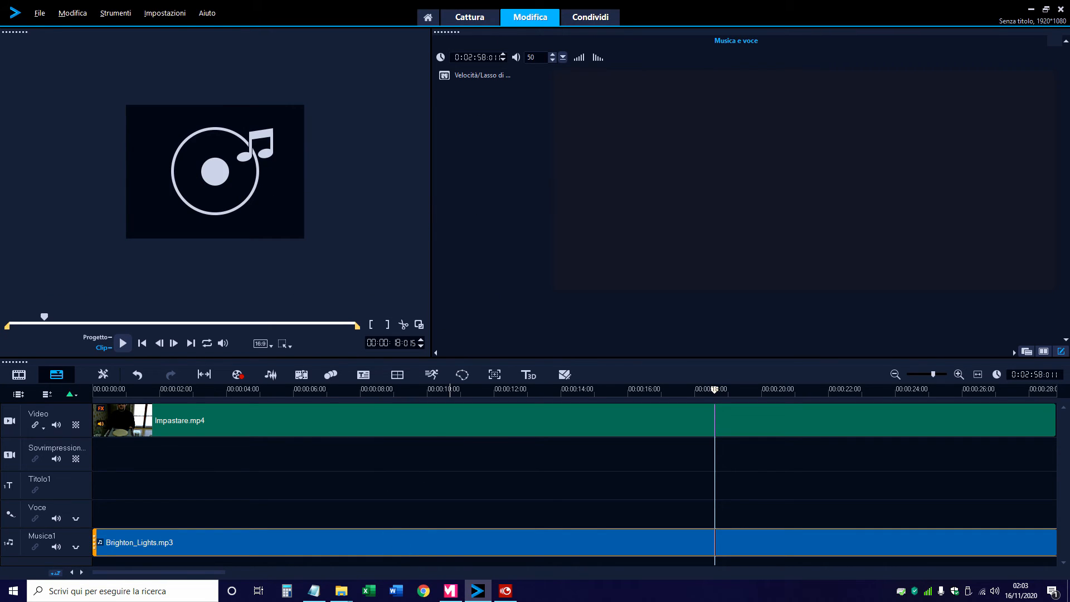